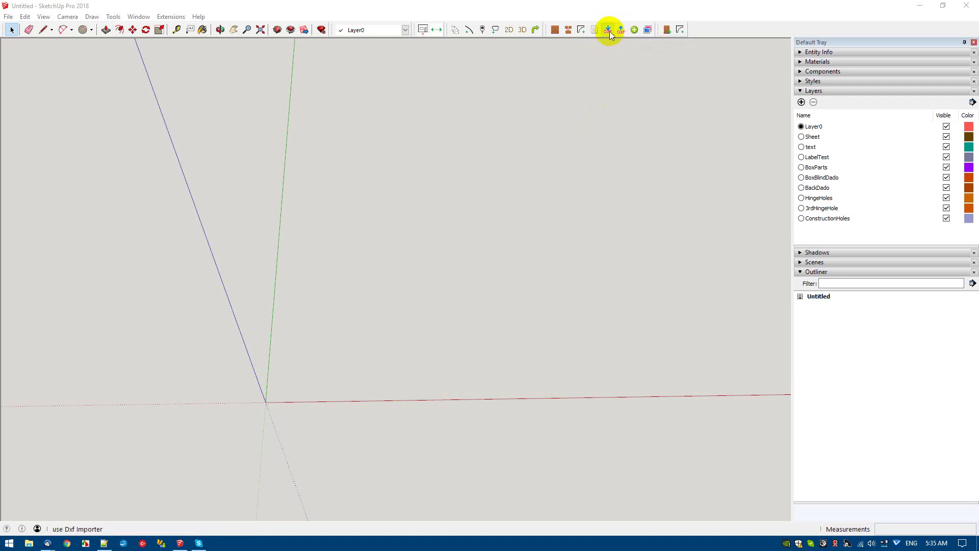
Import the part file Kitchen_B-2DO-800-600_Left Side_1_14.dxf from folder 1 of Test_part_list_2 with the DXF importer
{"action": "left_click", "coordinate": [607, 31]}
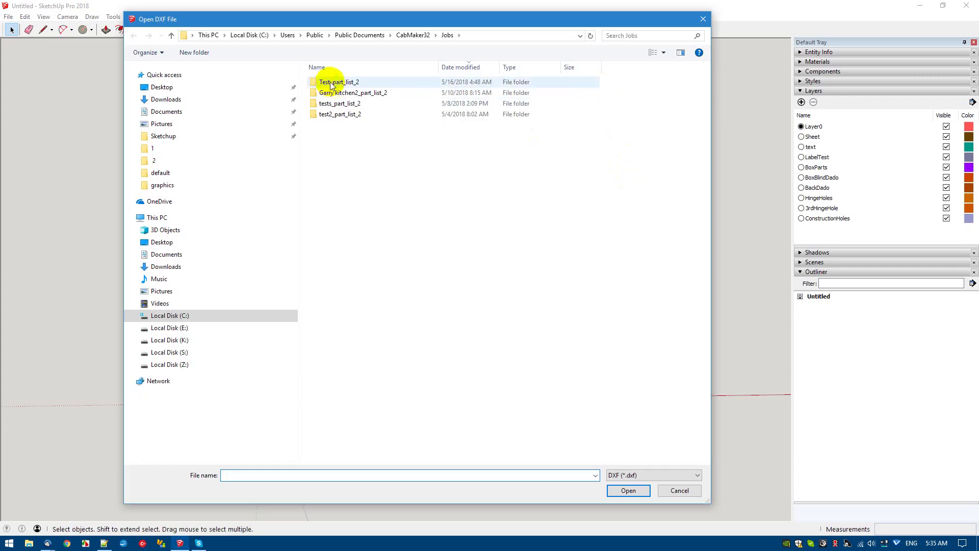
{"action": "double_click", "coordinate": [329, 82]}
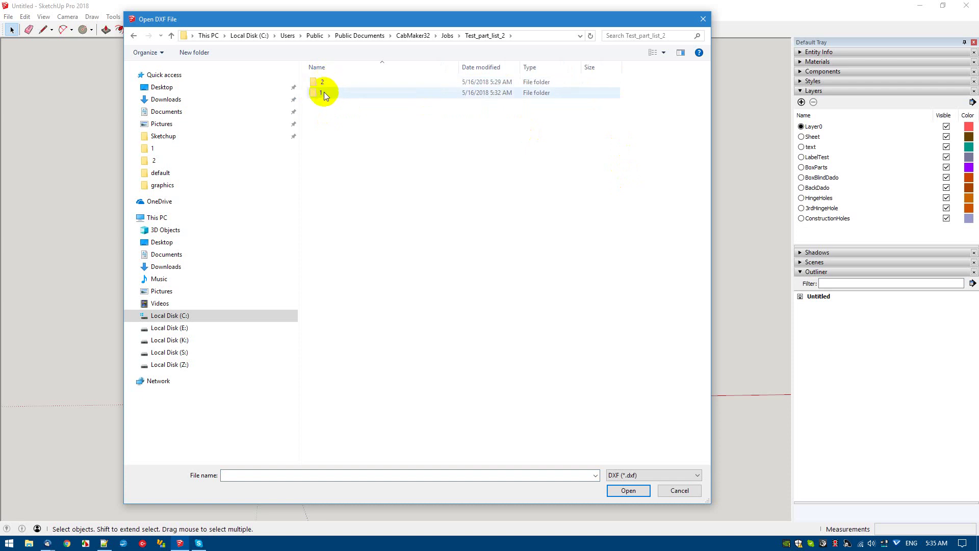
{"action": "left_click", "coordinate": [323, 93]}
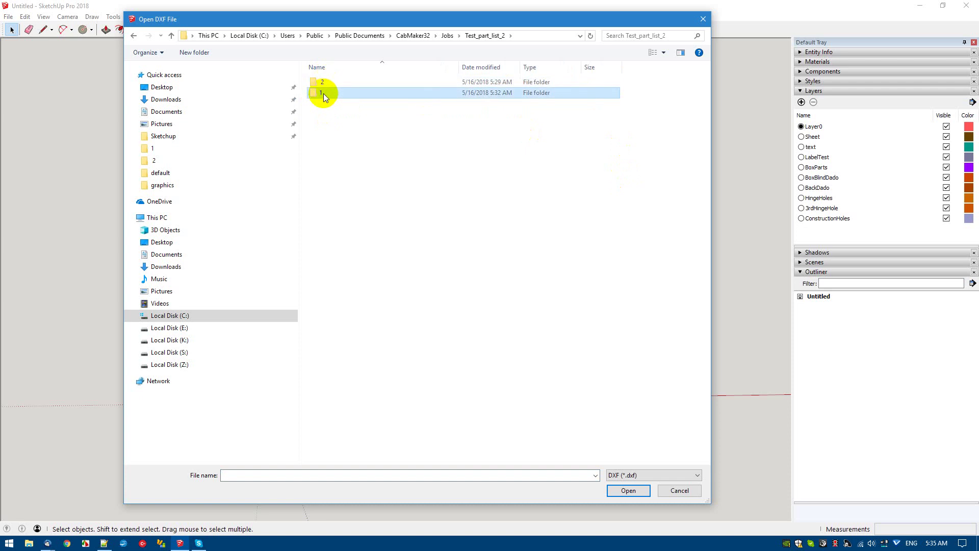
{"action": "double_click", "coordinate": [323, 94]}
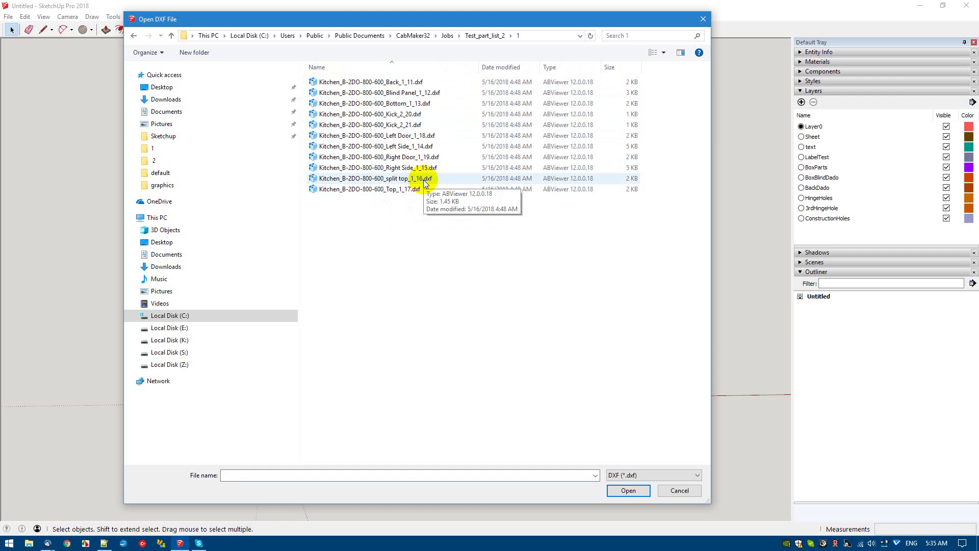
{"action": "left_click", "coordinate": [406, 148]}
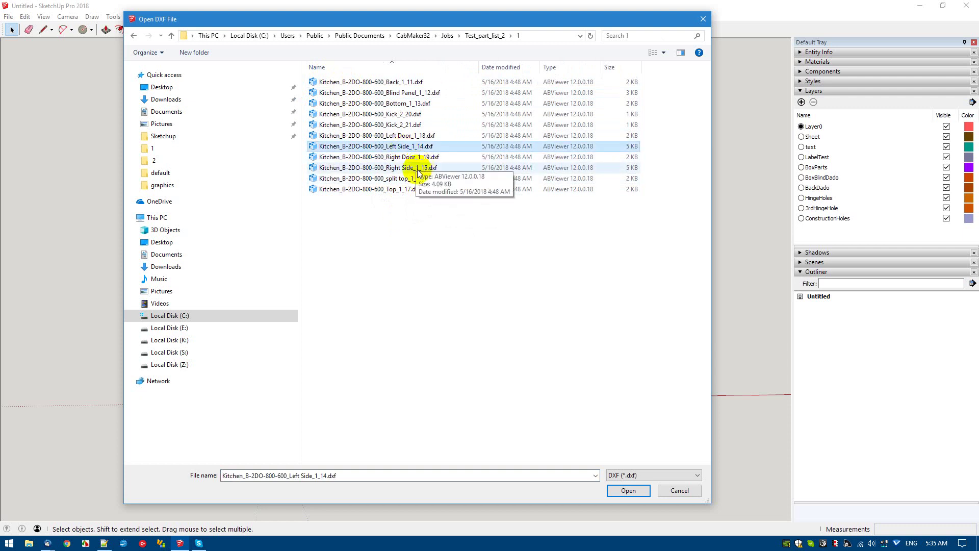
{"action": "double_click", "coordinate": [405, 148]}
{"action": "scroll", "coordinate": [301, 403], "scroll_direction": "up", "scroll_amount": 5}
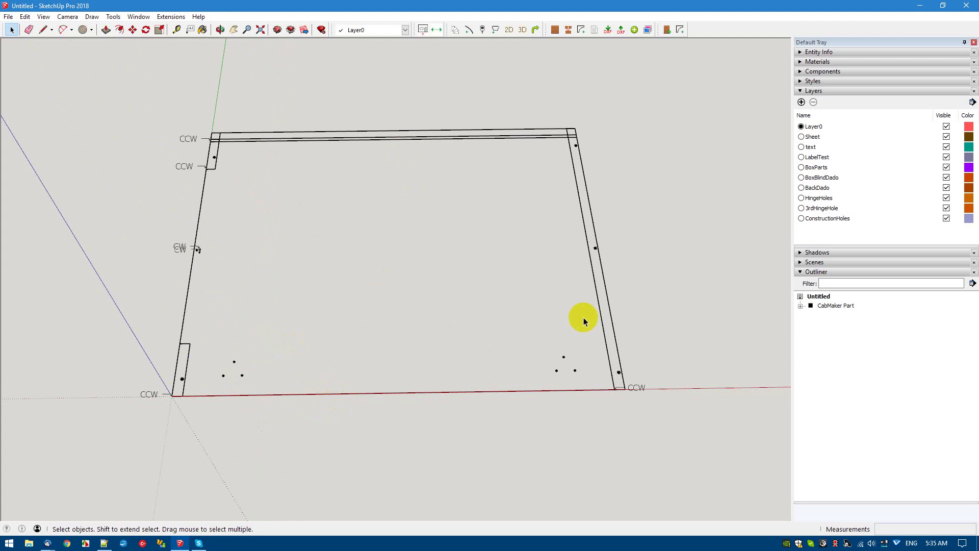
Open the CabMaker Part group for editing and draw a circle of about 59 mm radius near the middle of the panel
{"action": "left_click", "coordinate": [800, 306]}
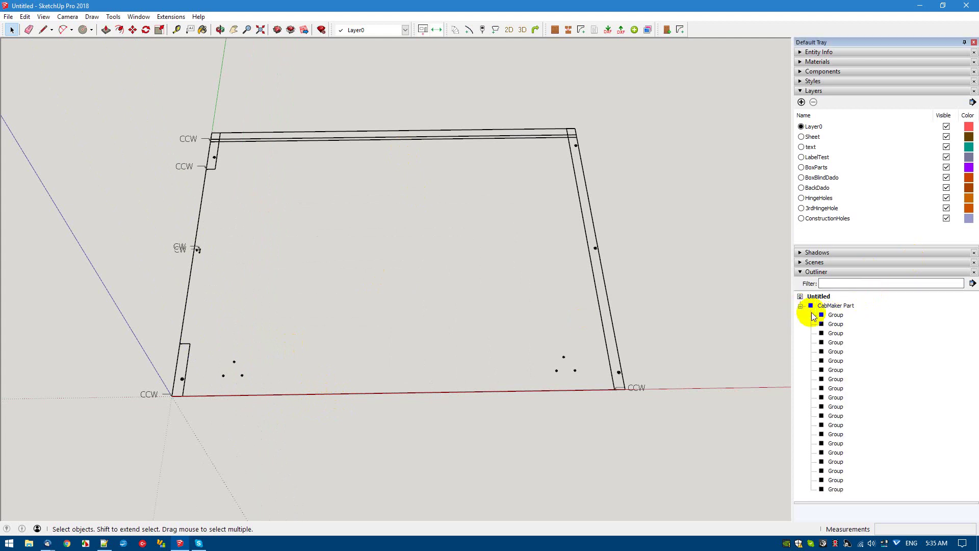
{"action": "left_click", "coordinate": [837, 306]}
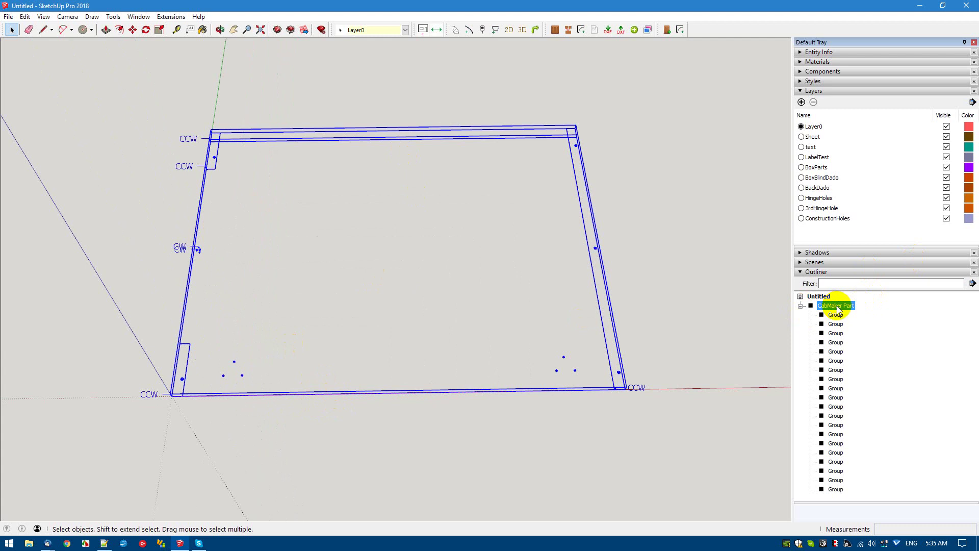
{"action": "double_click", "coordinate": [837, 305]}
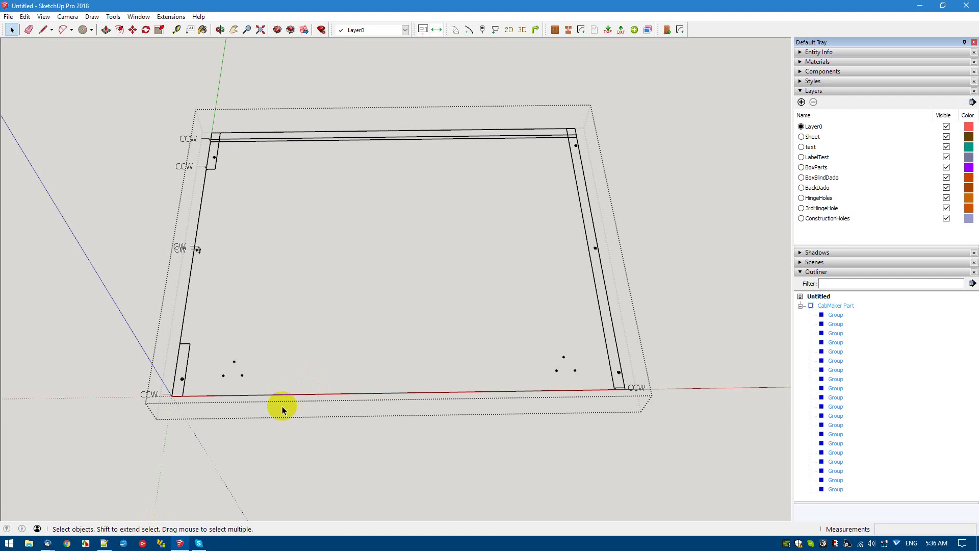
{"action": "key", "text": "c"}
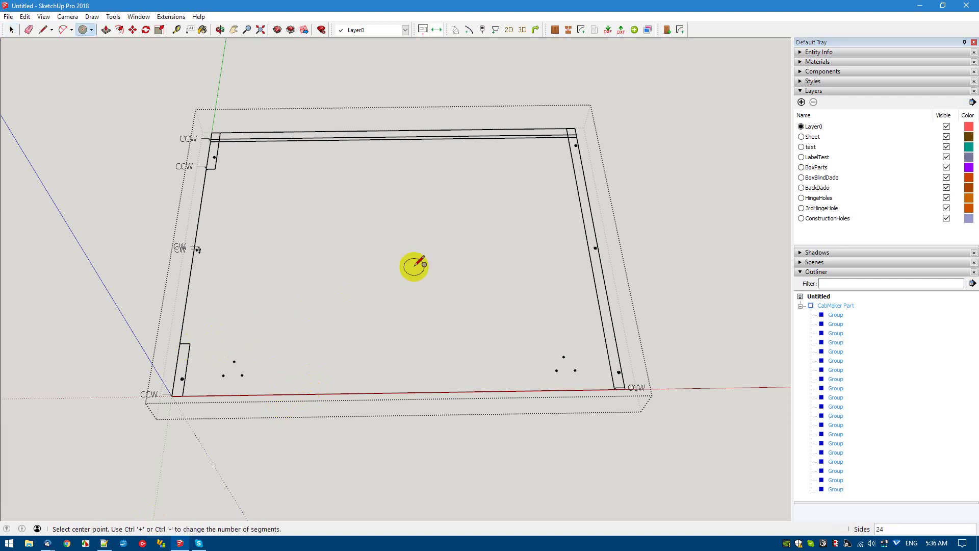
{"action": "left_click", "coordinate": [390, 275]}
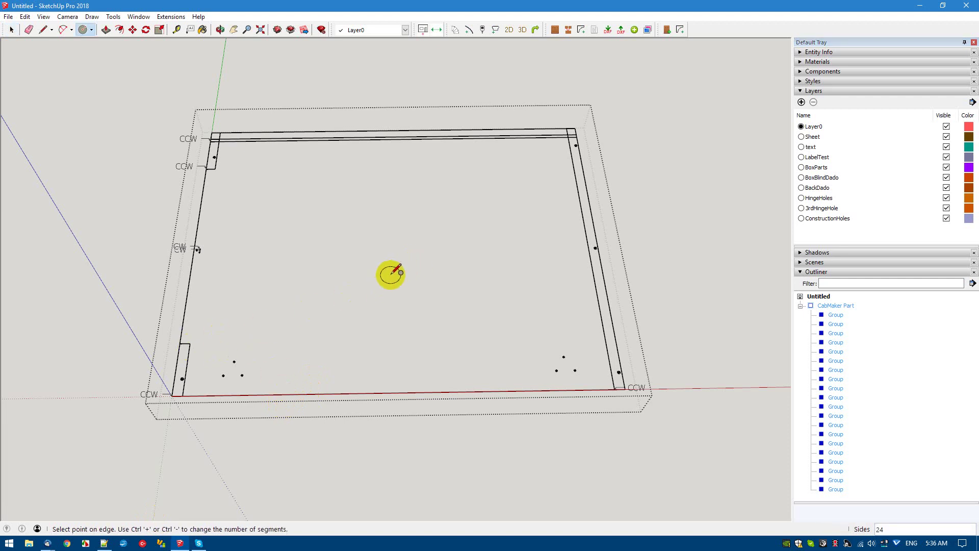
{"action": "left_click", "coordinate": [421, 275]}
{"action": "key", "text": "space"}
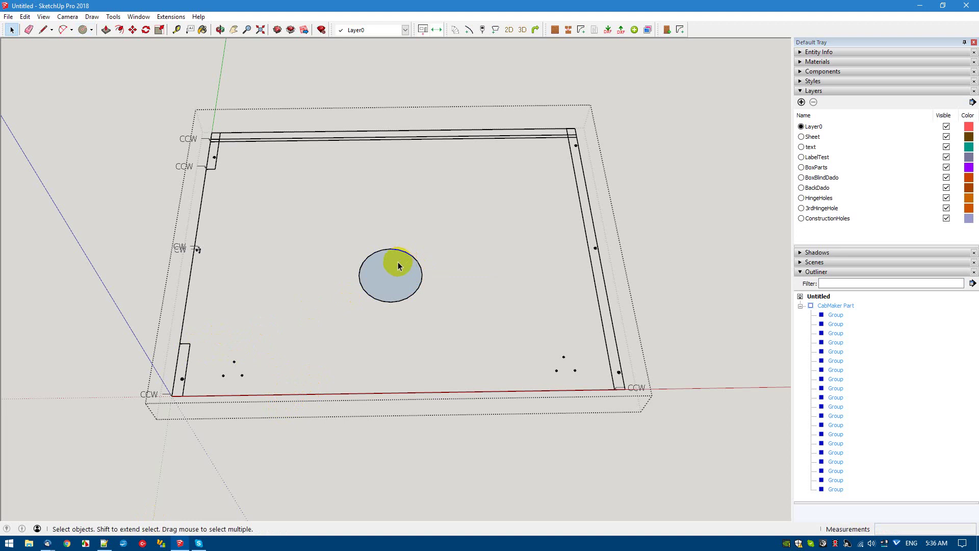
Split the circle with a diameter line along the green axis and delete the arc on its right half
{"action": "key", "text": "l"}
{"action": "left_click", "coordinate": [390, 248]}
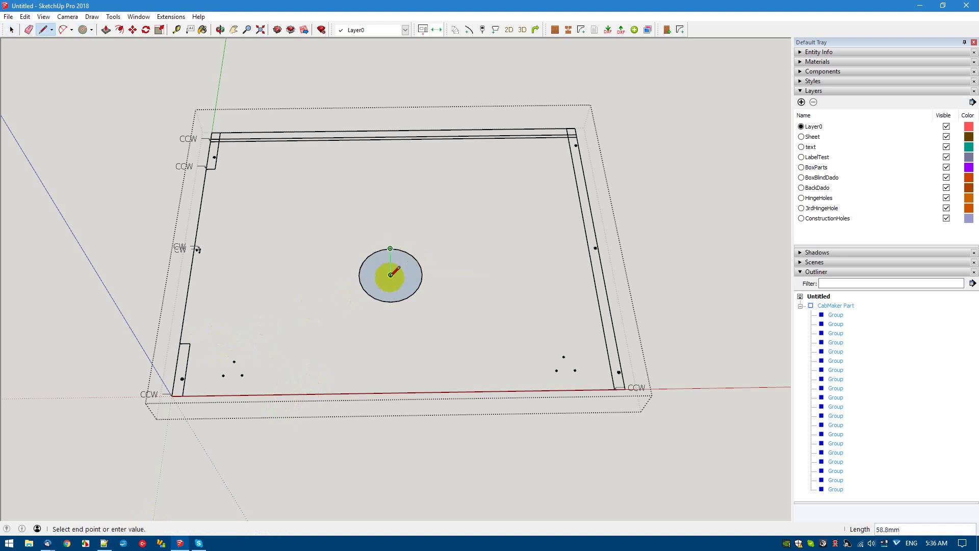
{"action": "left_click", "coordinate": [390, 301]}
{"action": "key", "text": "space"}
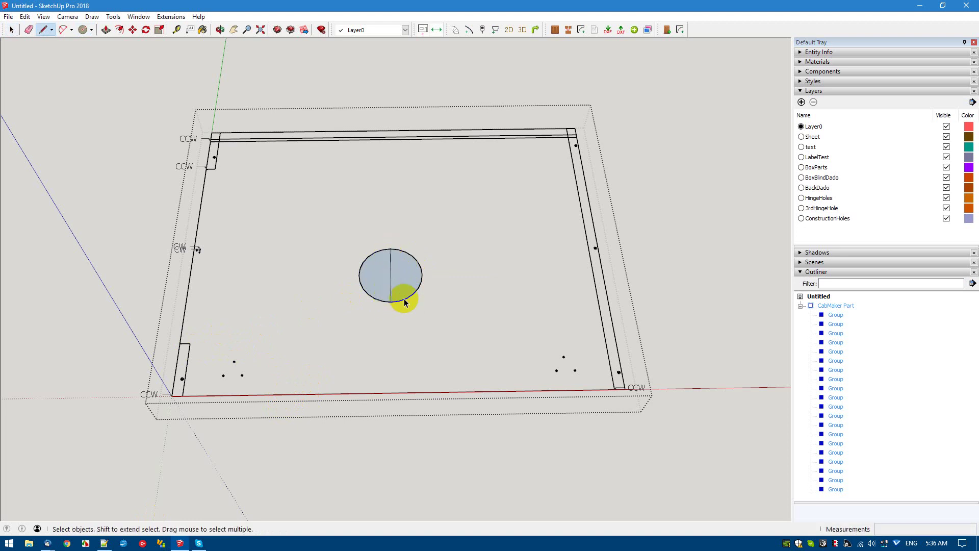
{"action": "left_click", "coordinate": [421, 278]}
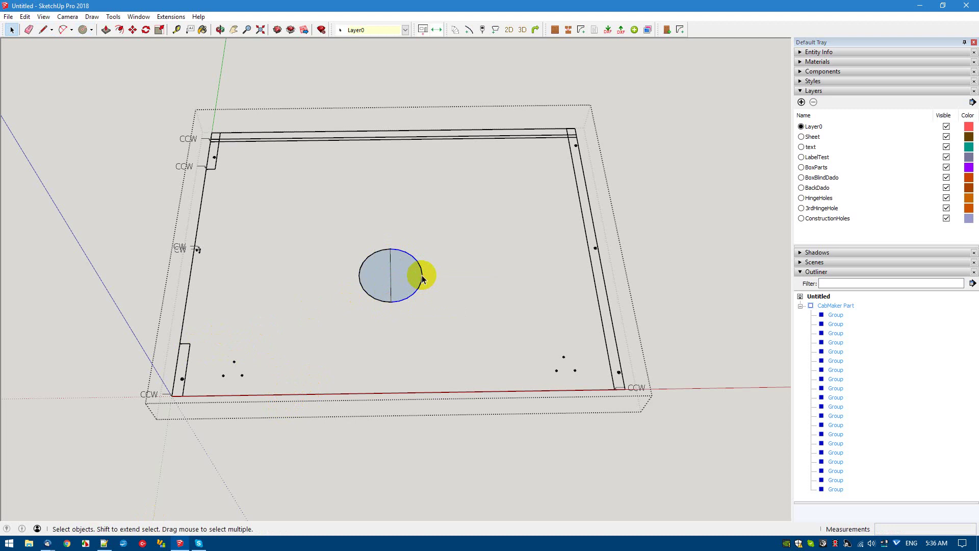
{"action": "key", "text": "Delete"}
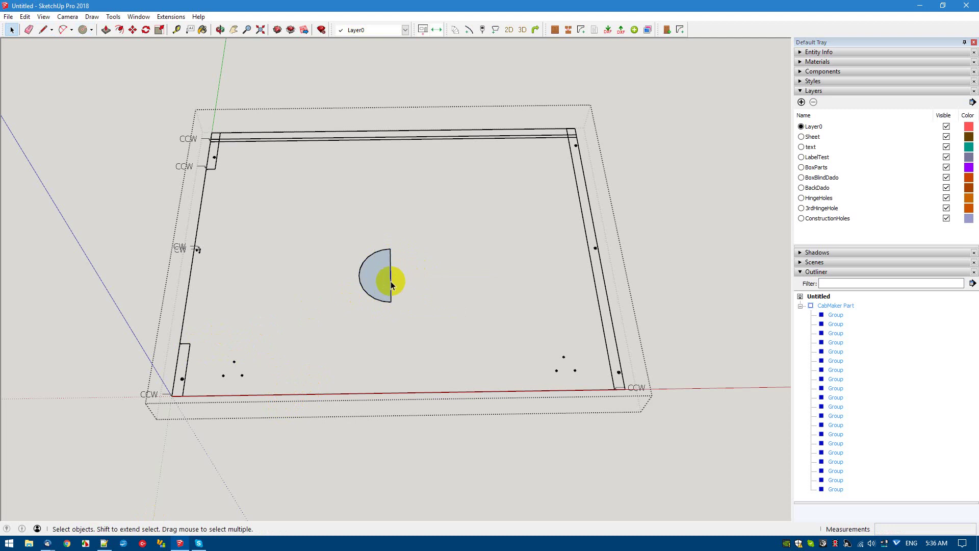
{"action": "left_click", "coordinate": [391, 284]}
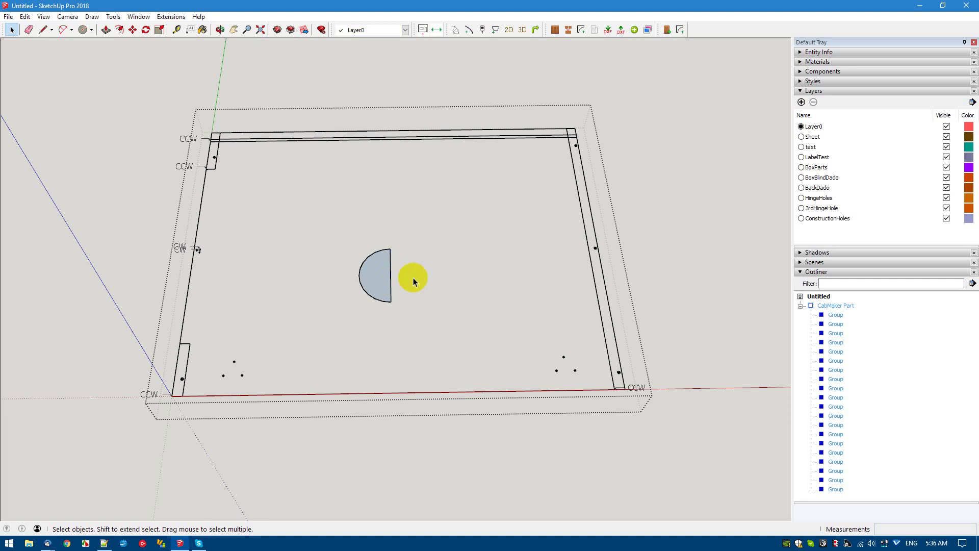
Make the half circle a group and delete the straight edge inside it, leaving only the open arc
{"action": "left_click_drag", "start_coordinate": [312, 218], "coordinate": [461, 341]}
{"action": "right_click", "coordinate": [375, 276]}
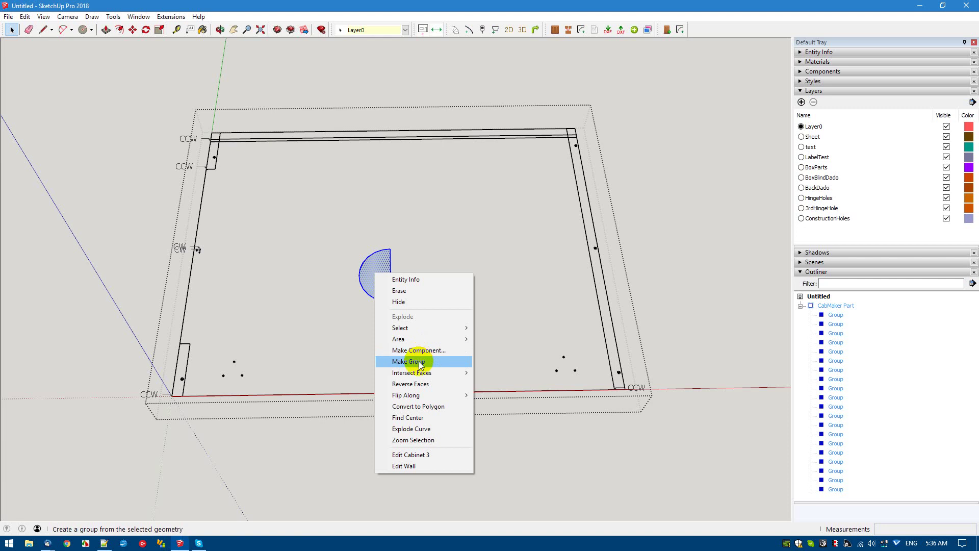
{"action": "left_click", "coordinate": [415, 361]}
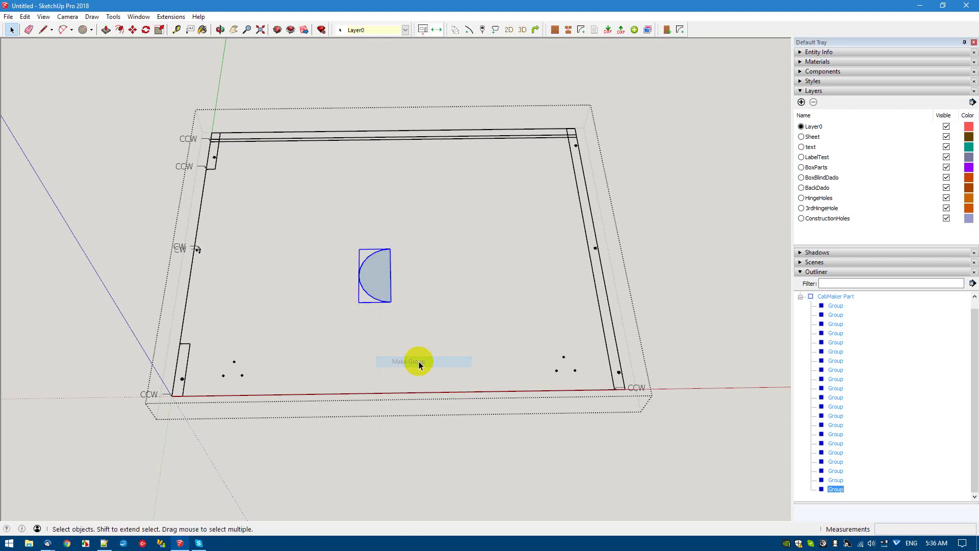
{"action": "double_click", "coordinate": [392, 276]}
{"action": "left_click", "coordinate": [391, 276]}
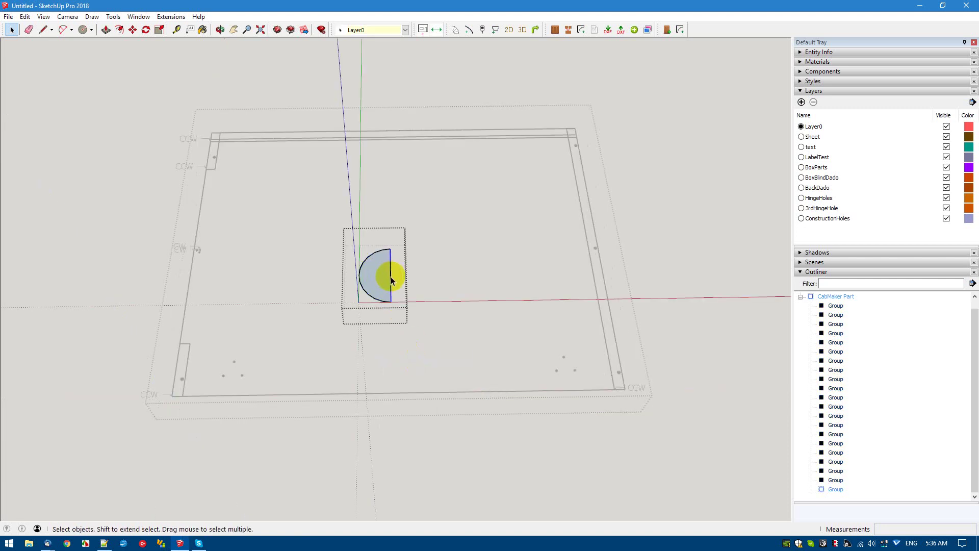
{"action": "key", "text": "Delete"}
{"action": "left_click", "coordinate": [460, 262]}
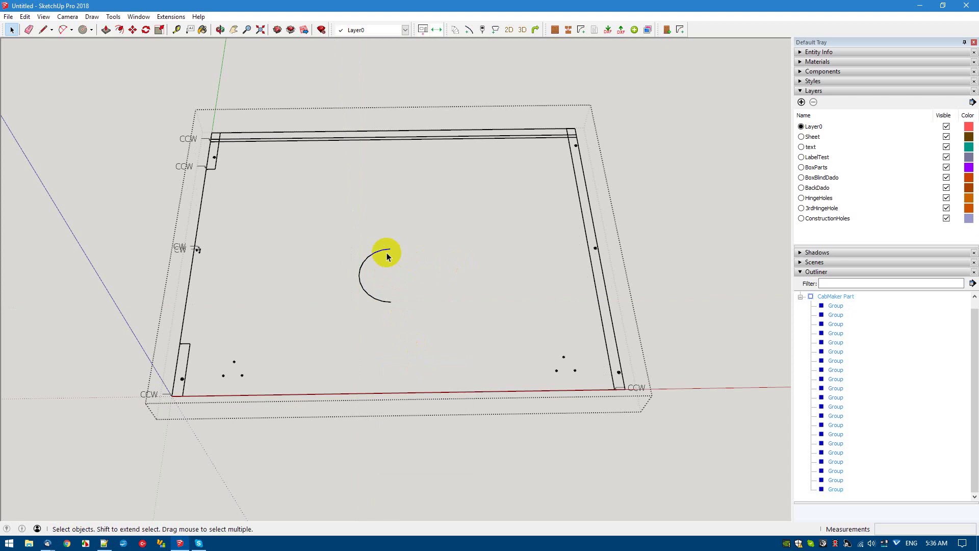
Add a layer named "arc", assign the open arc's group to it, and close the CabMaker Part group
{"action": "left_click", "coordinate": [383, 252]}
{"action": "left_click", "coordinate": [832, 488]}
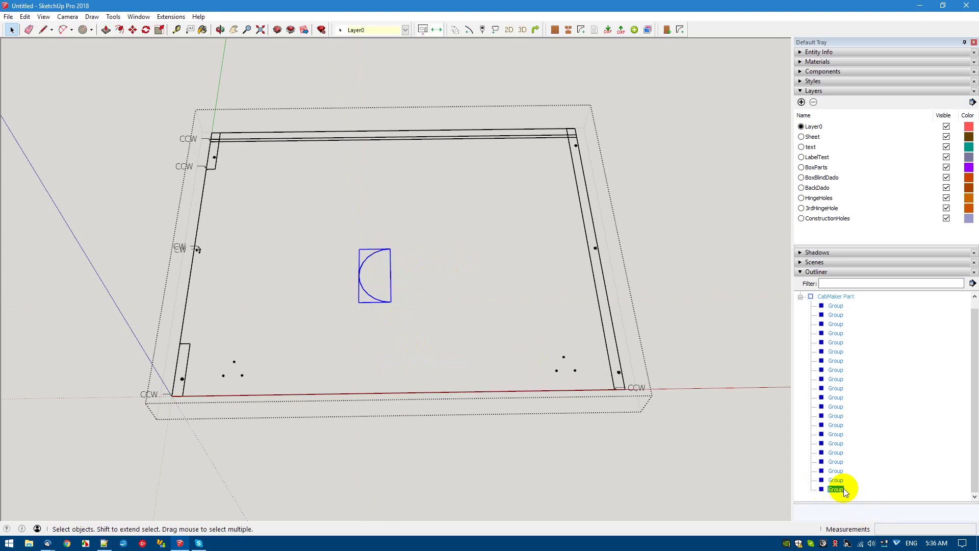
{"action": "left_click", "coordinate": [802, 101]}
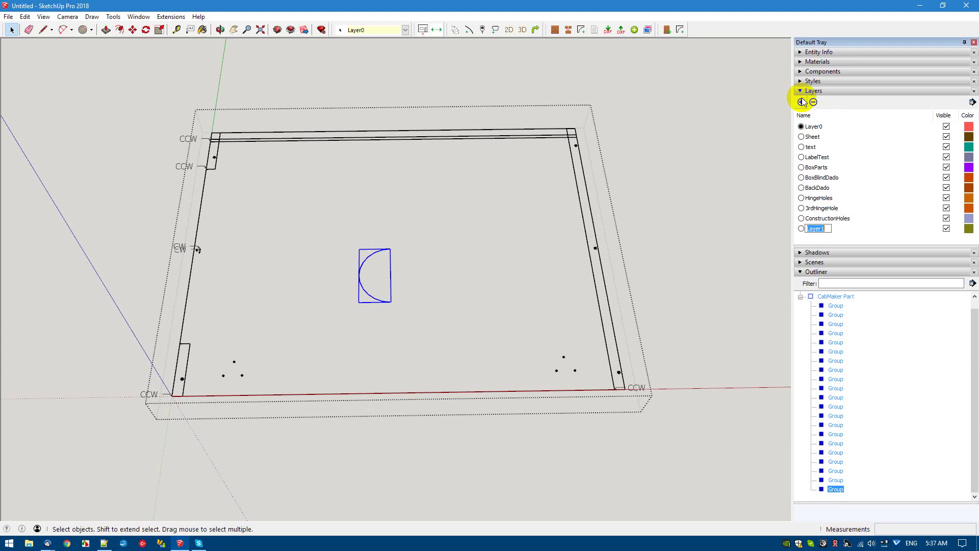
{"action": "type", "text": "arc"}
{"action": "key", "text": "Return"}
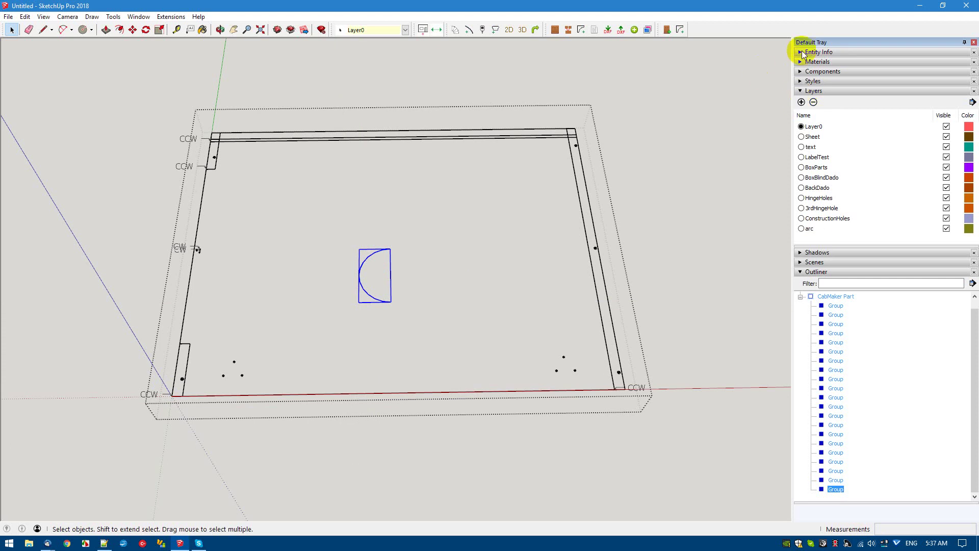
{"action": "left_click", "coordinate": [407, 30]}
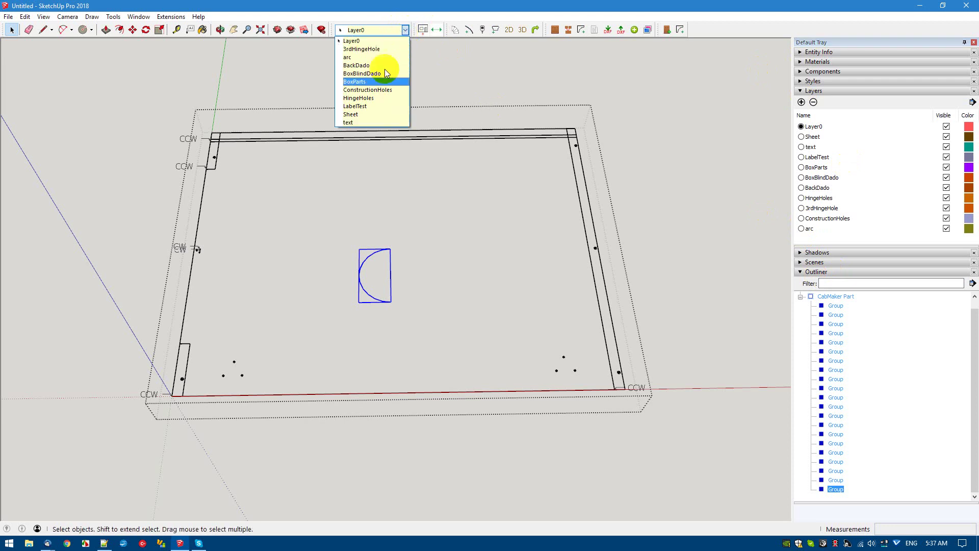
{"action": "left_click", "coordinate": [357, 123]}
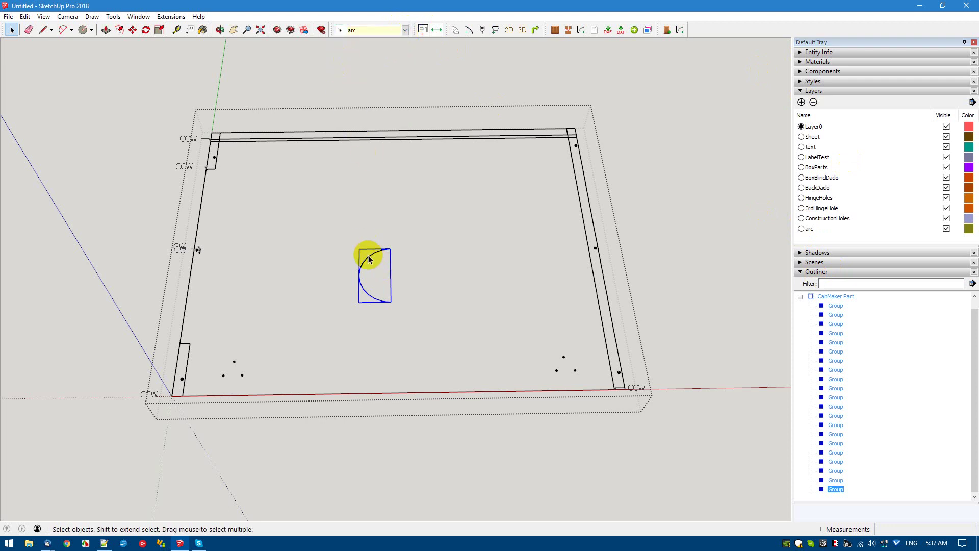
{"action": "left_click", "coordinate": [447, 267]}
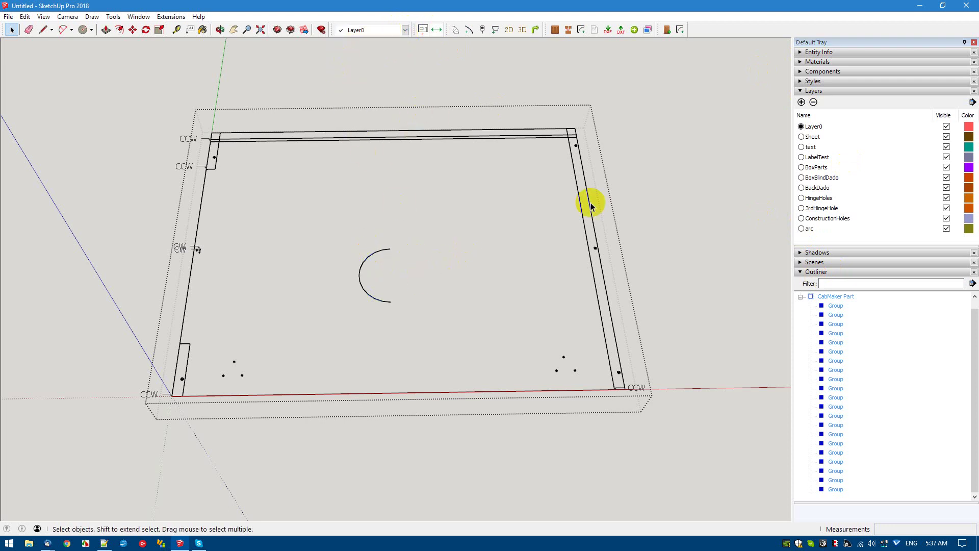
{"action": "left_click", "coordinate": [685, 288]}
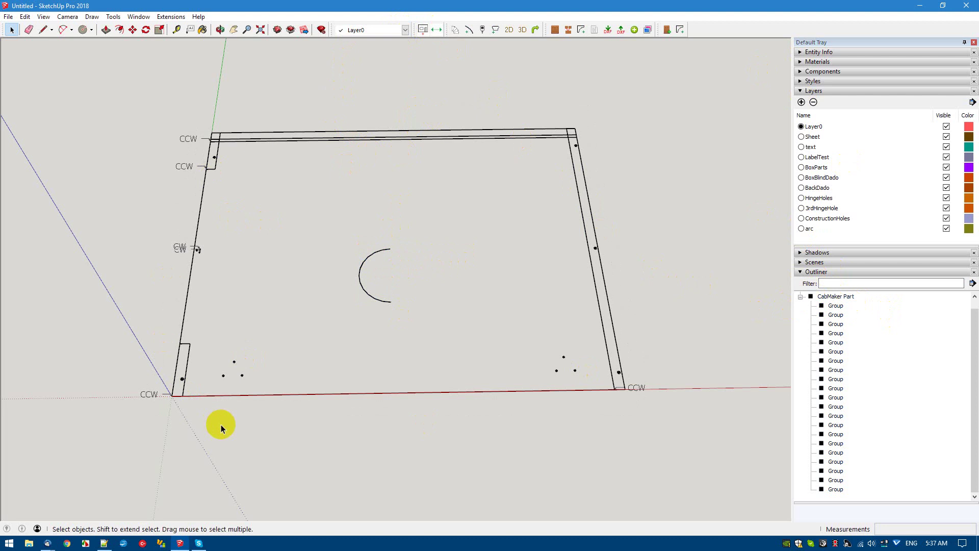
Export the CabMaker Part group as a DXF file named Kitchen_B-2DO-800-600_Left Side_1_14_.dxf
{"action": "left_click", "coordinate": [834, 298]}
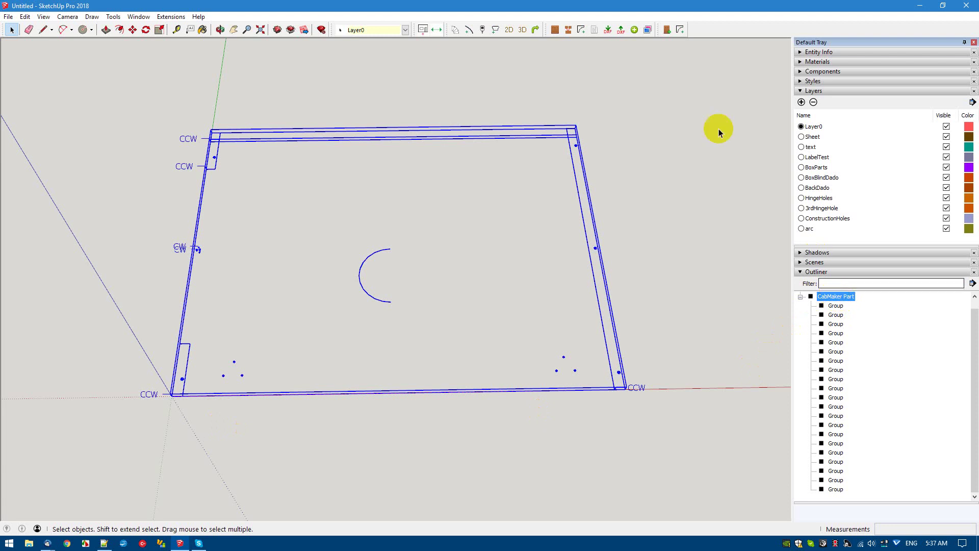
{"action": "left_click", "coordinate": [619, 31]}
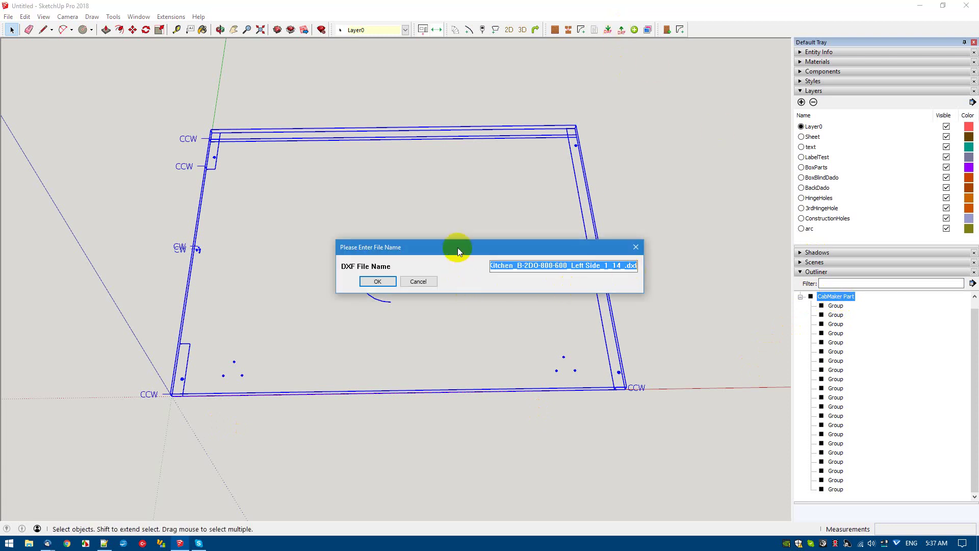
{"action": "left_click_drag", "start_coordinate": [458, 247], "coordinate": [378, 196]}
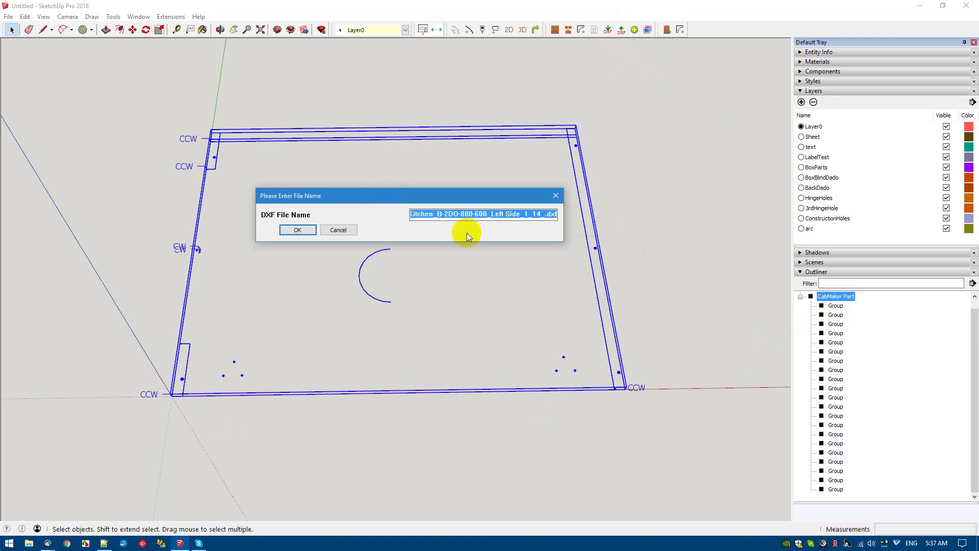
{"action": "left_click", "coordinate": [540, 213]}
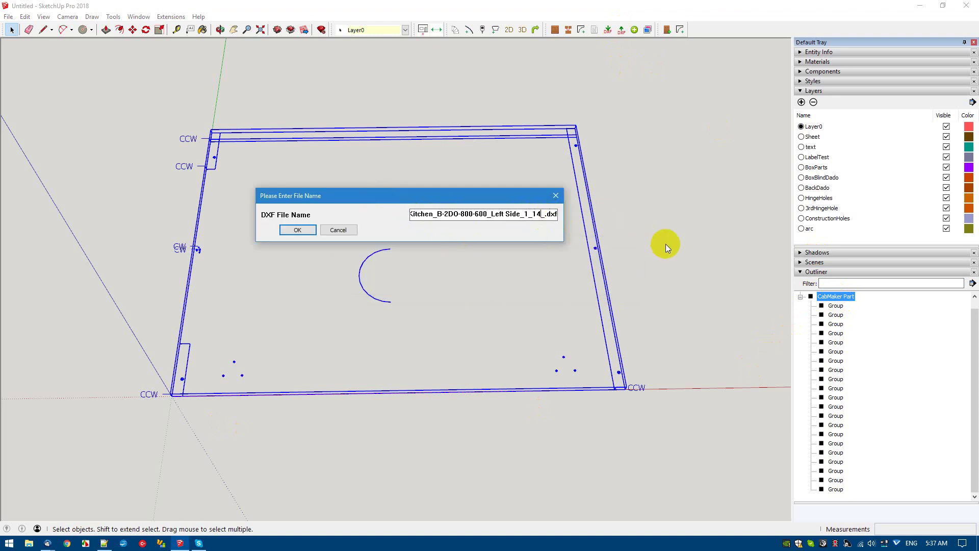
{"action": "key", "text": "shift+Left"}
{"action": "left_click", "coordinate": [294, 232]}
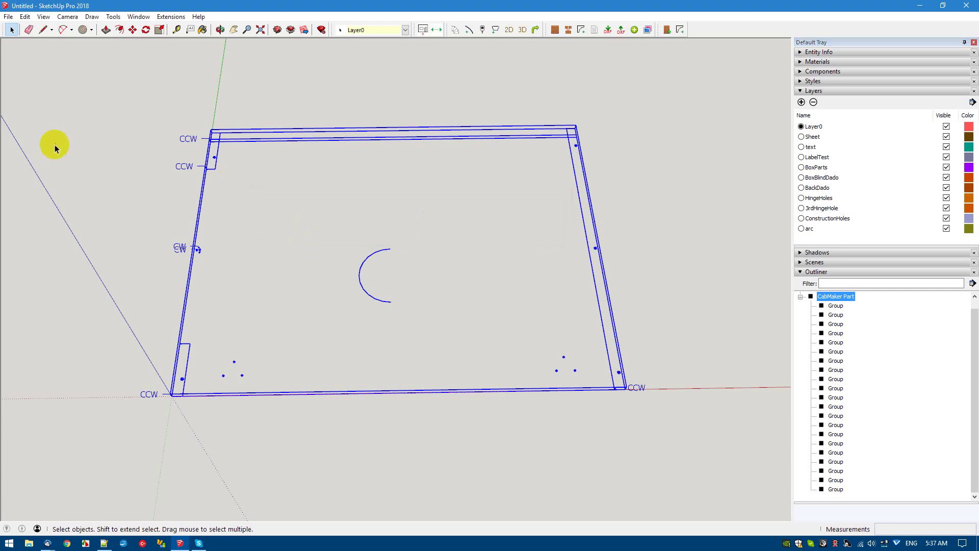
Delete the part from the model and import kitchen_b-2do-800-600_left_side_1_14_.dxf from folder 1 of Test_part_list_2
{"action": "left_click_drag", "start_coordinate": [74, 91], "coordinate": [720, 453]}
{"action": "key", "text": "Delete"}
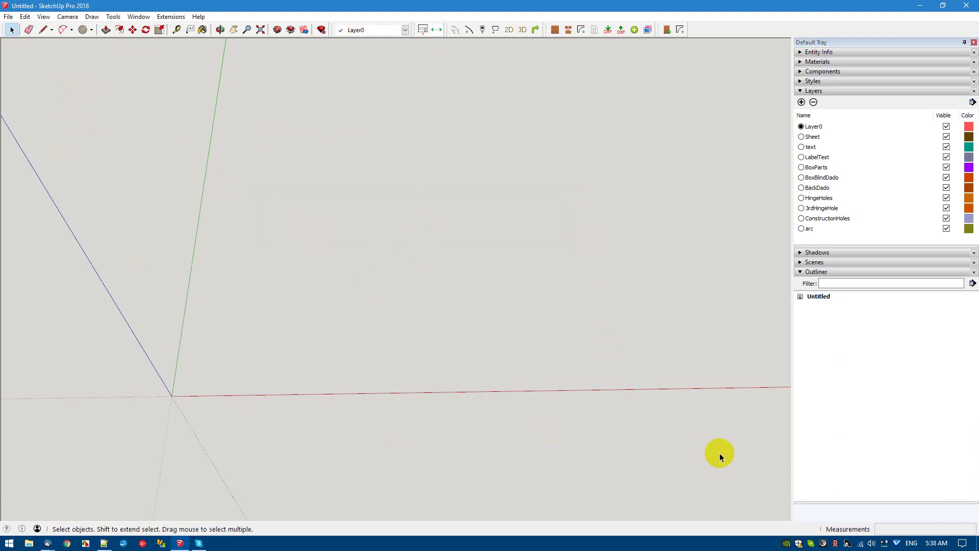
{"action": "left_click", "coordinate": [607, 30]}
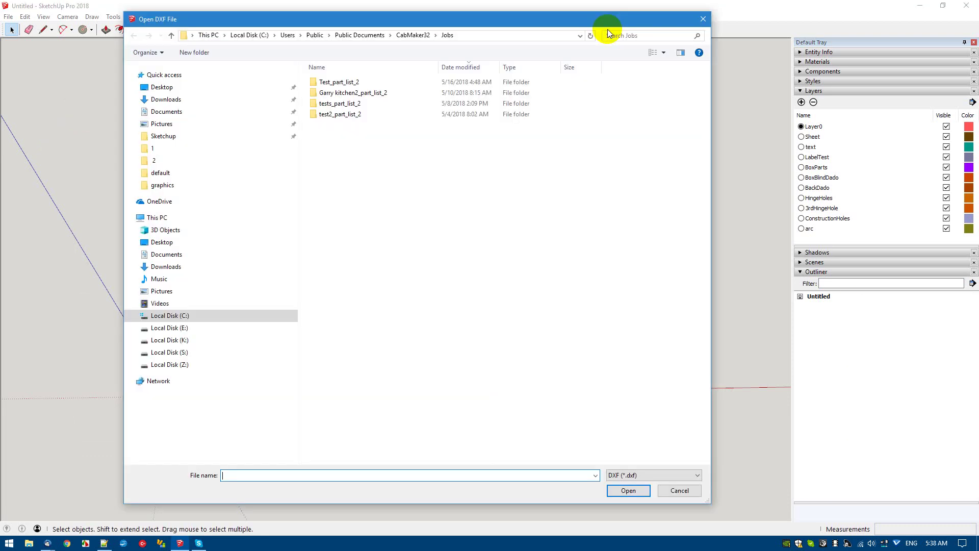
{"action": "double_click", "coordinate": [327, 82]}
{"action": "double_click", "coordinate": [318, 94]}
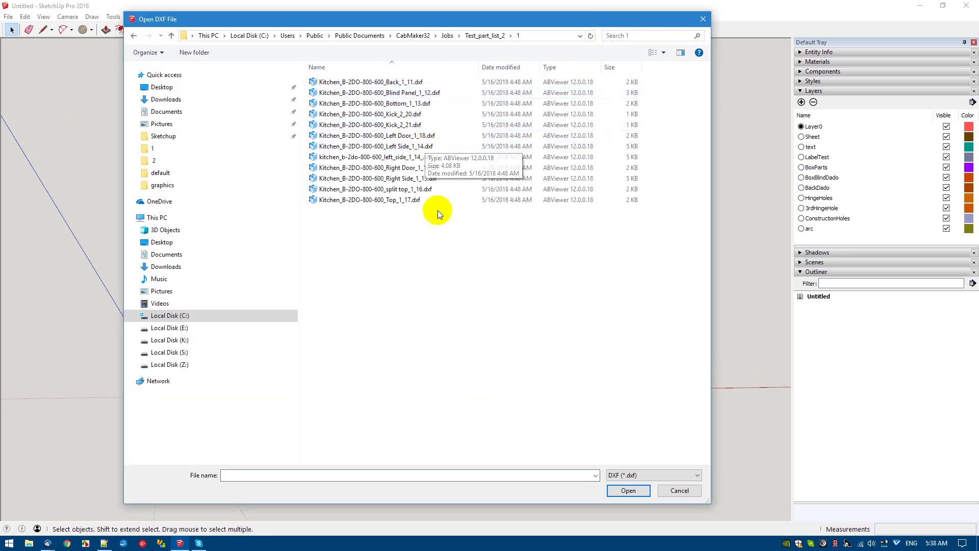
{"action": "left_click", "coordinate": [427, 157]}
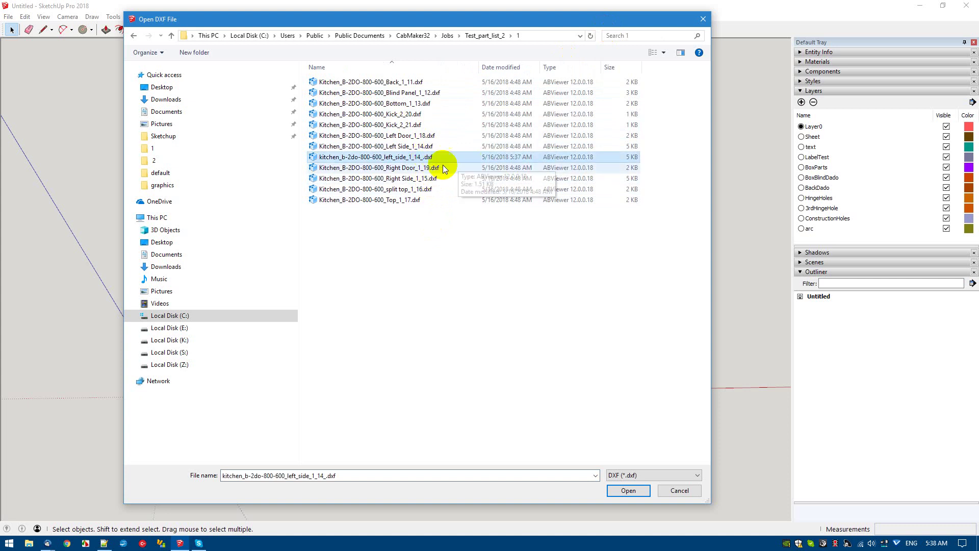
{"action": "double_click", "coordinate": [427, 159]}
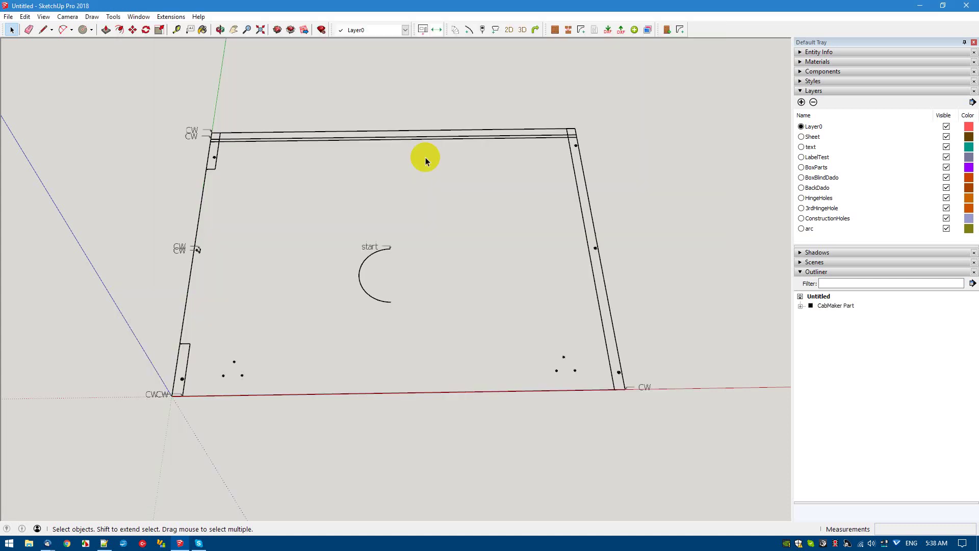